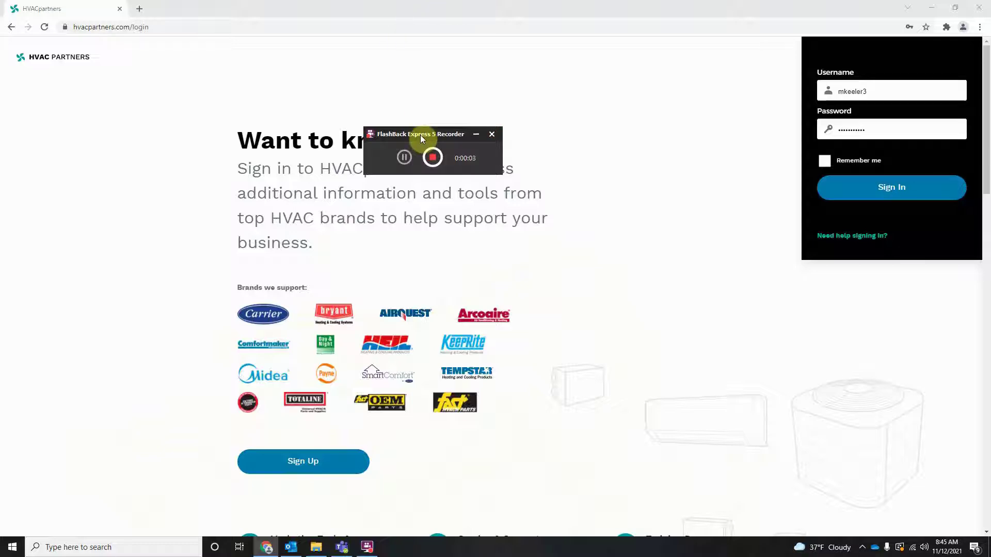
Sign in to HVAC Partners and open Products > Dashboards > Product Catalog
{"action": "left_click", "coordinate": [475, 134]}
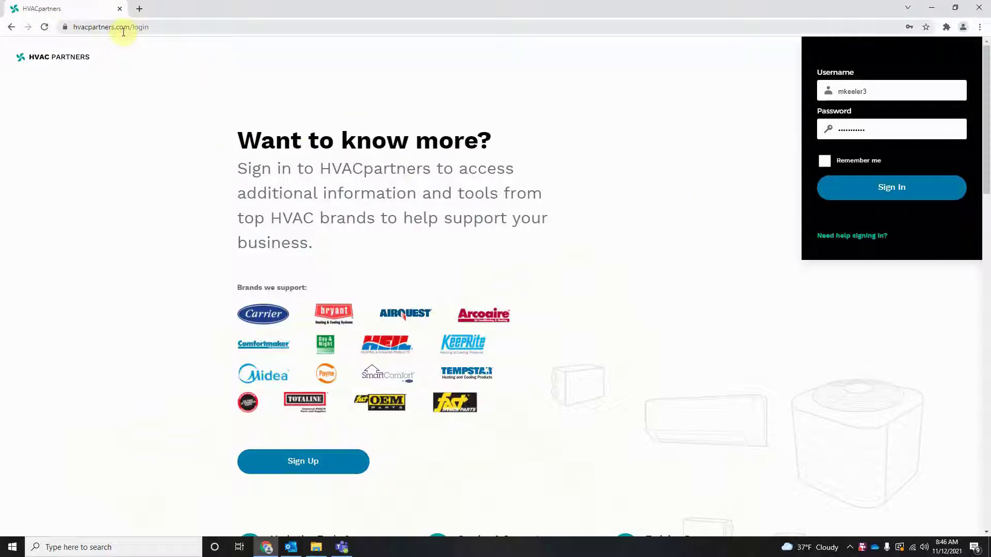
{"action": "left_click", "coordinate": [879, 189]}
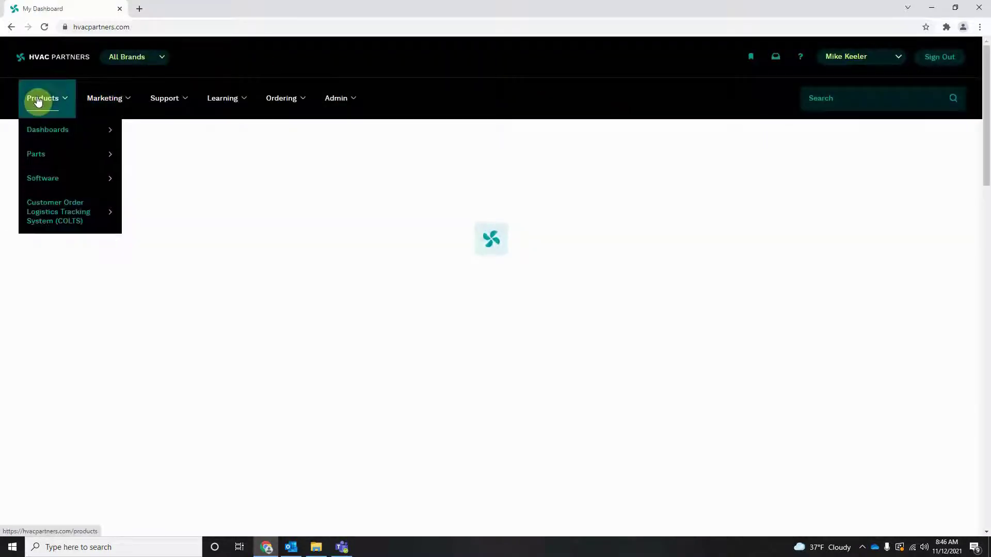
{"action": "mouse_move", "coordinate": [38, 100]}
{"action": "mouse_move", "coordinate": [57, 138]}
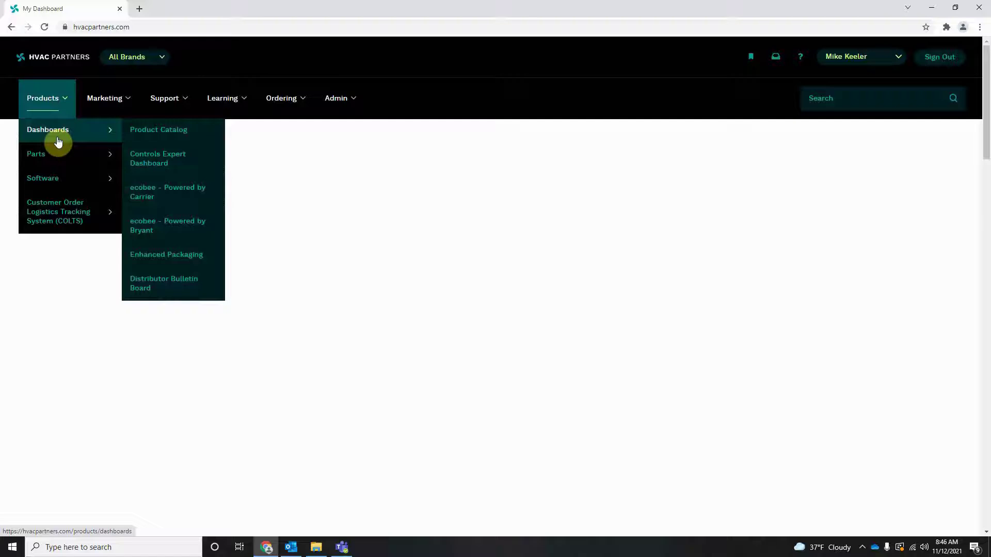
{"action": "left_click", "coordinate": [178, 138]}
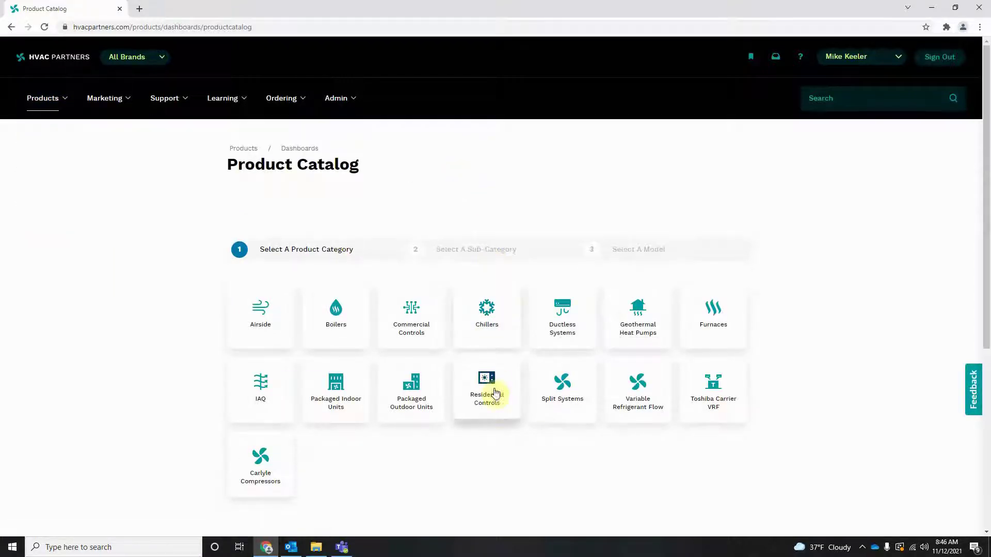
Open Residential Controls > System Controls & Accessories and look over models like SYSTXCCICF01-B
{"action": "left_click", "coordinate": [494, 400]}
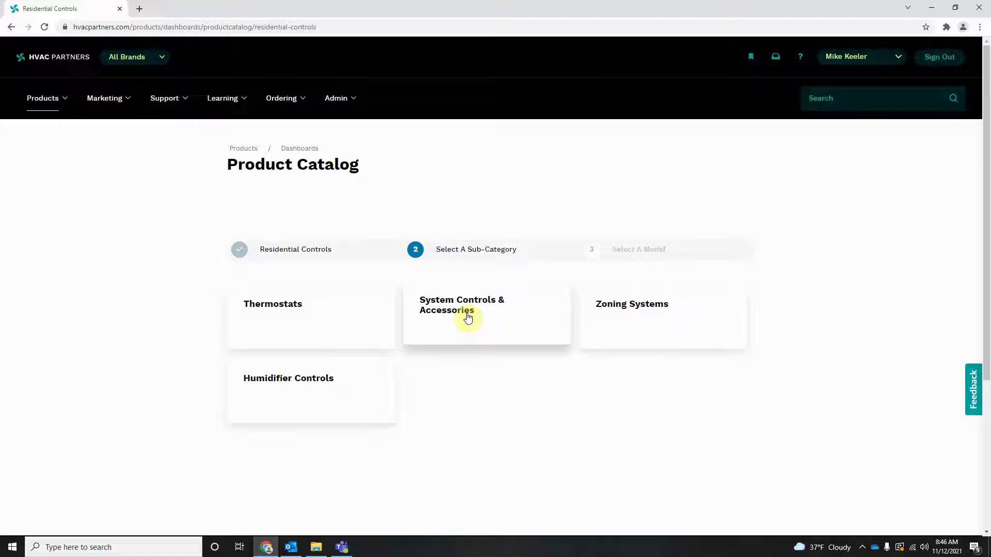
{"action": "left_click", "coordinate": [468, 318]}
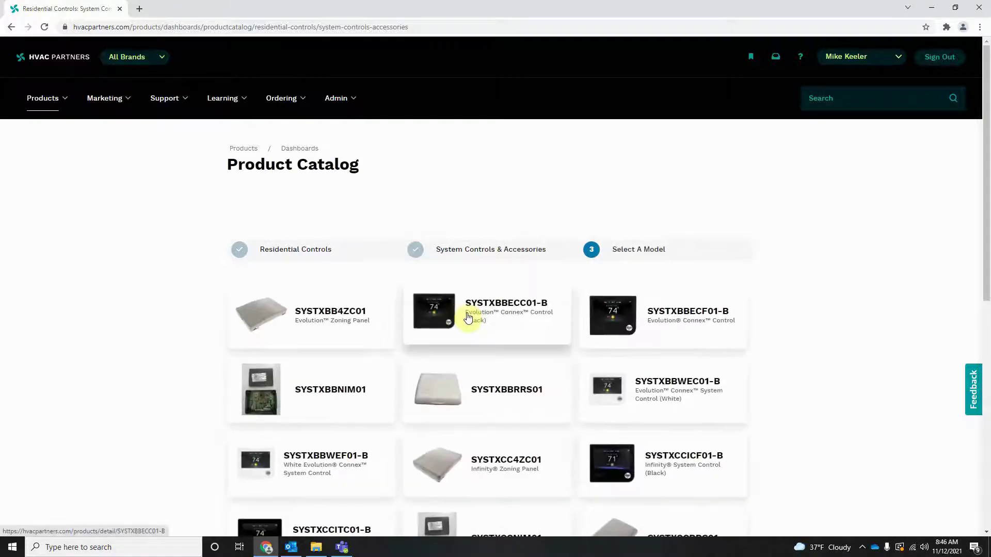
{"action": "scroll", "coordinate": [468, 317], "scroll_direction": "down", "scroll_amount": 5}
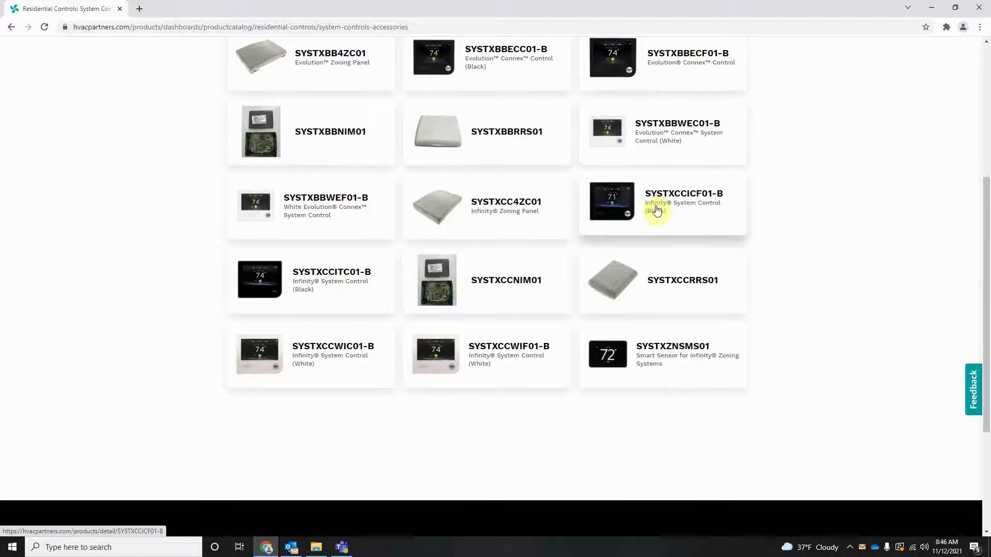
{"action": "scroll", "coordinate": [655, 212], "scroll_direction": "up", "scroll_amount": 2}
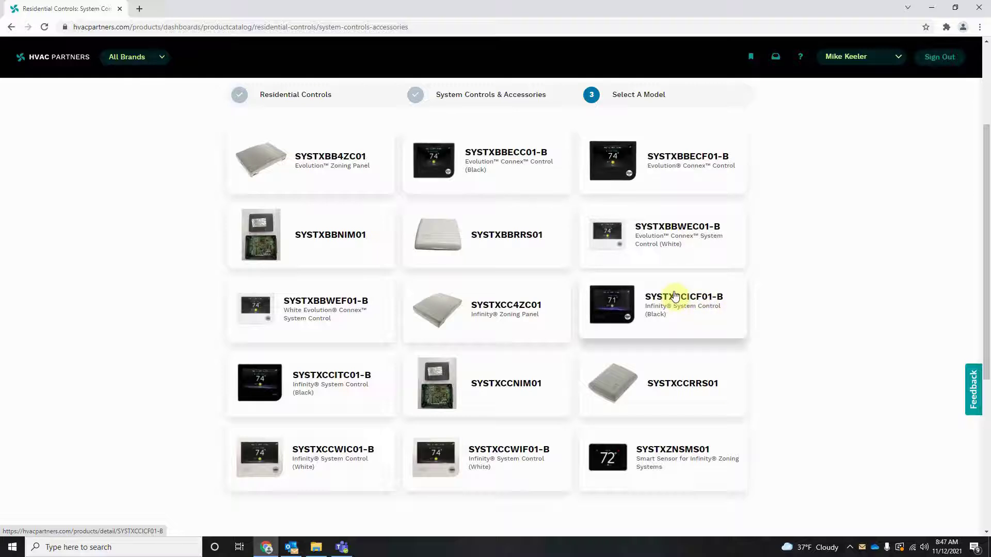
List SYSTXCCICF01-B's Software documents and open the Version 4.05 Release Notes PDF
{"action": "left_click", "coordinate": [661, 305]}
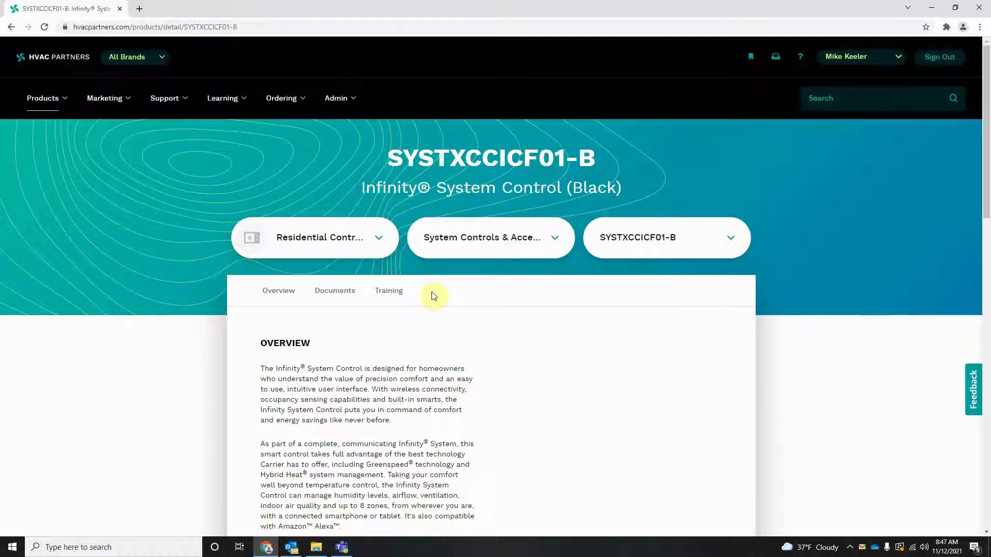
{"action": "left_click", "coordinate": [334, 291]}
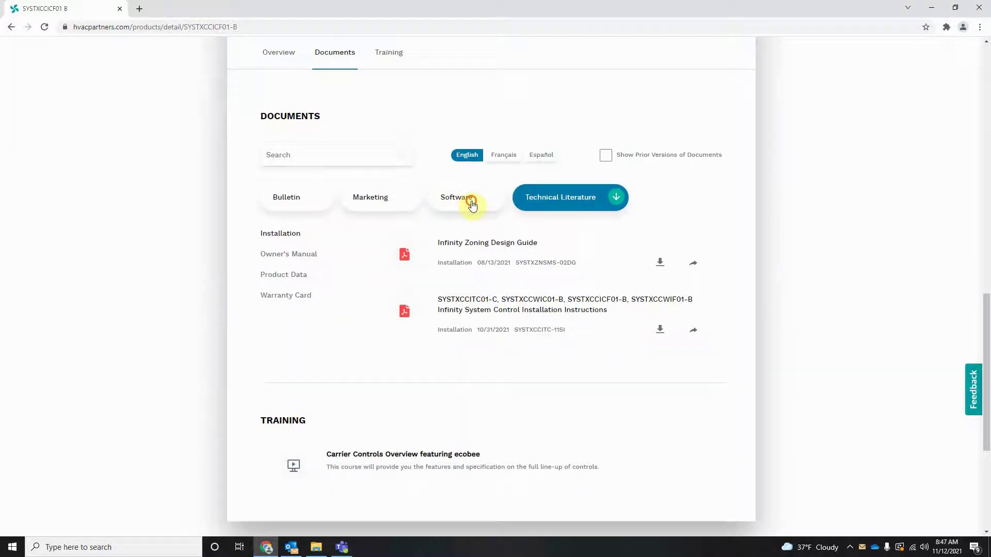
{"action": "left_click", "coordinate": [472, 205]}
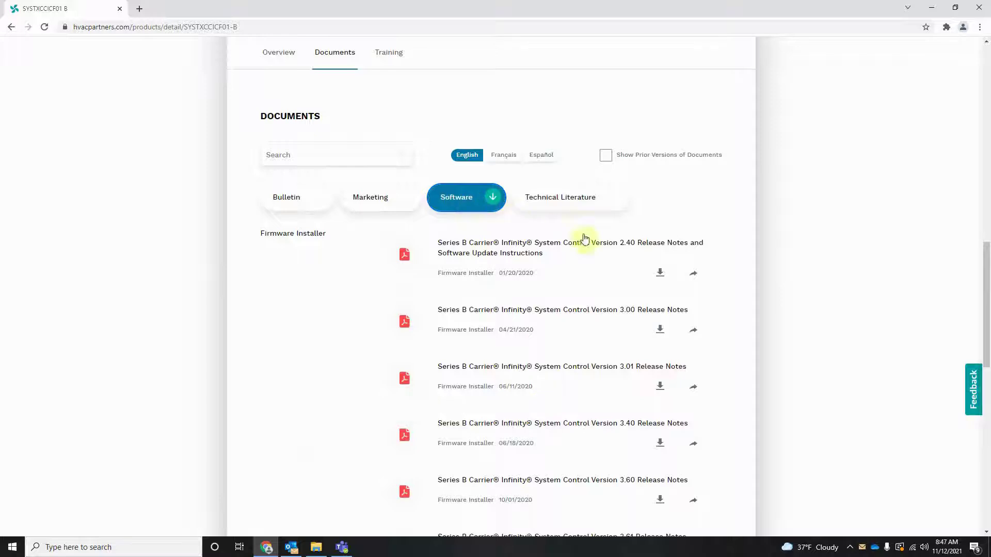
{"action": "scroll", "coordinate": [611, 198], "scroll_direction": "down", "scroll_amount": 2}
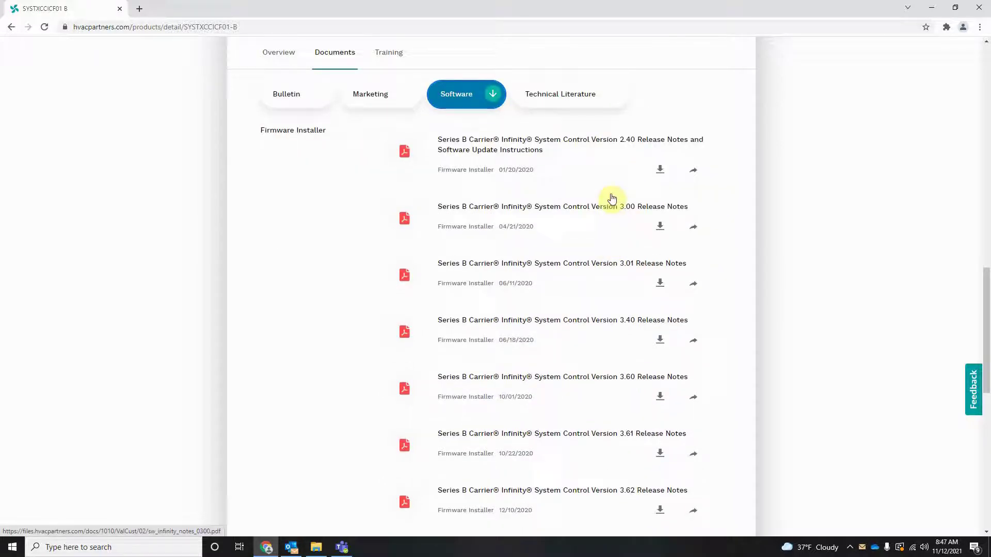
{"action": "scroll", "coordinate": [612, 212], "scroll_direction": "down", "scroll_amount": 4}
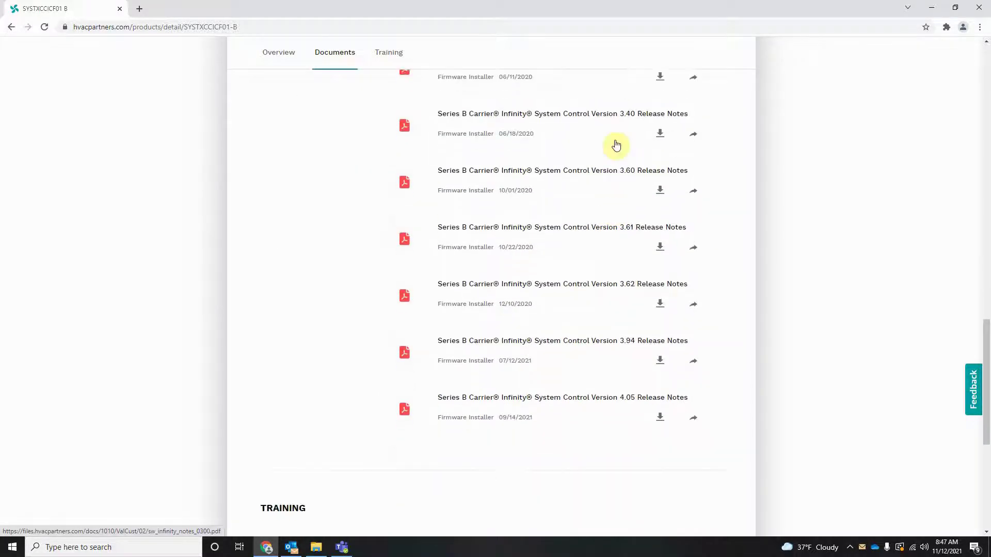
{"action": "scroll", "coordinate": [594, 209], "scroll_direction": "down", "scroll_amount": 3}
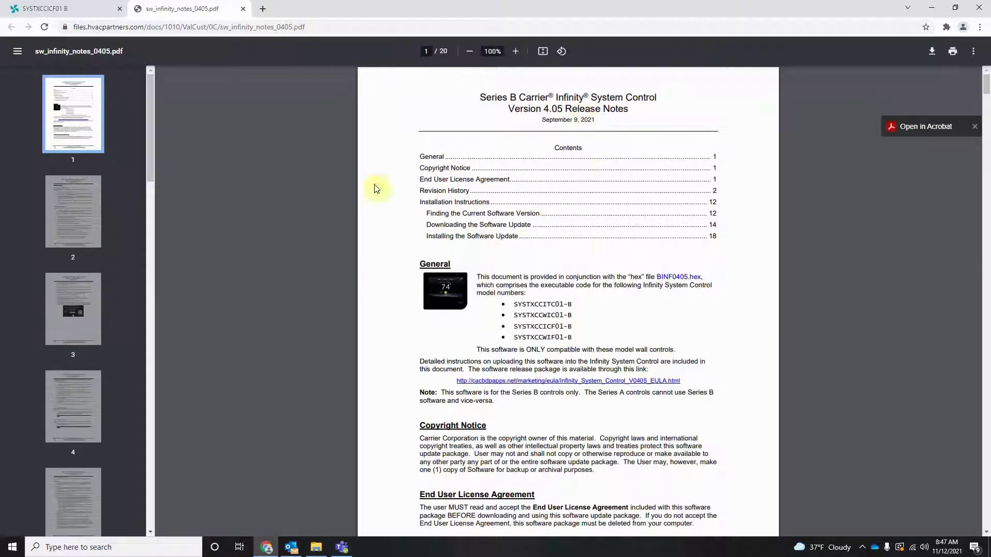
Read through the 20-page v4.05 release notes PDF, then drag the scrollbar back up
{"action": "scroll", "coordinate": [551, 229], "scroll_direction": "down", "scroll_amount": 9}
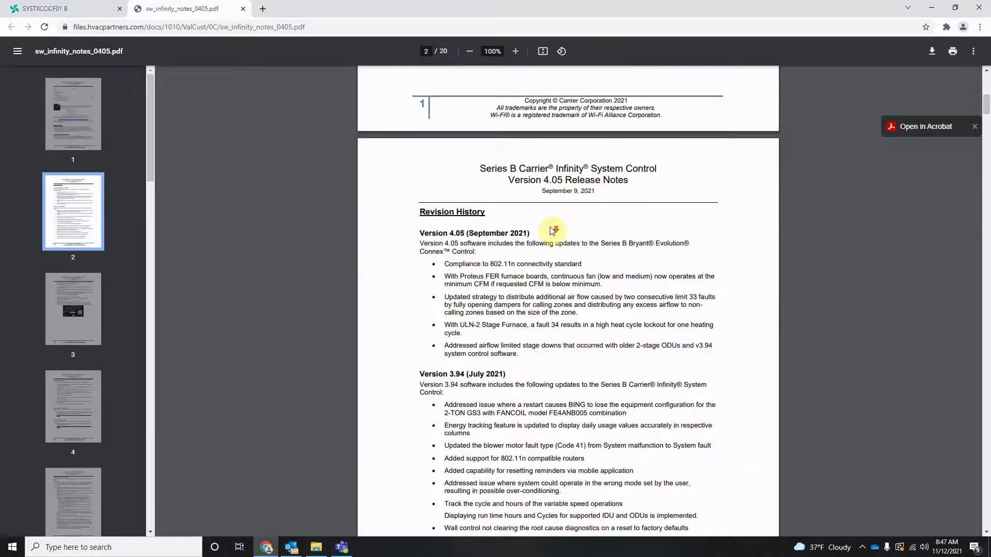
{"action": "scroll", "coordinate": [553, 230], "scroll_direction": "down", "scroll_amount": 5}
{"action": "scroll", "coordinate": [498, 165], "scroll_direction": "up", "scroll_amount": 2}
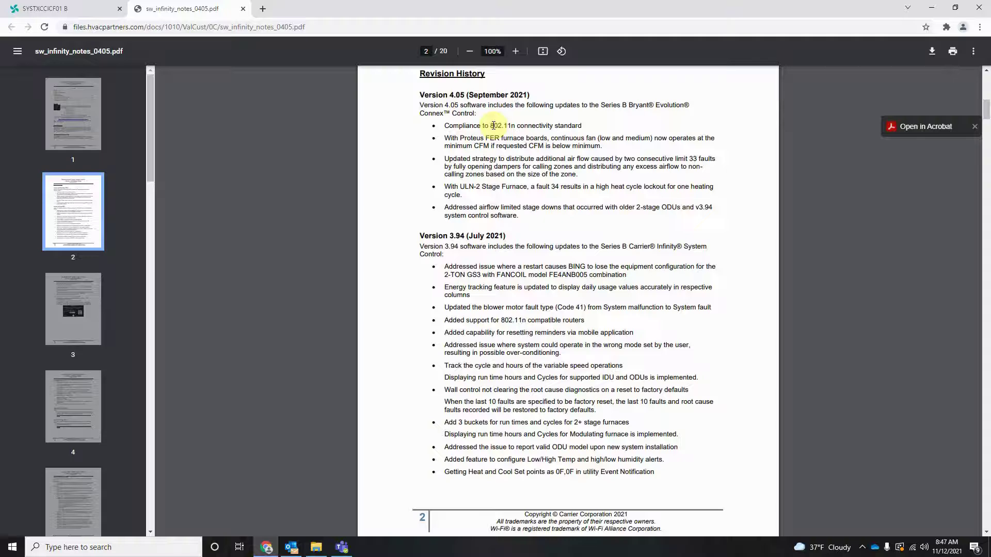
{"action": "scroll", "coordinate": [490, 171], "scroll_direction": "down", "scroll_amount": 5}
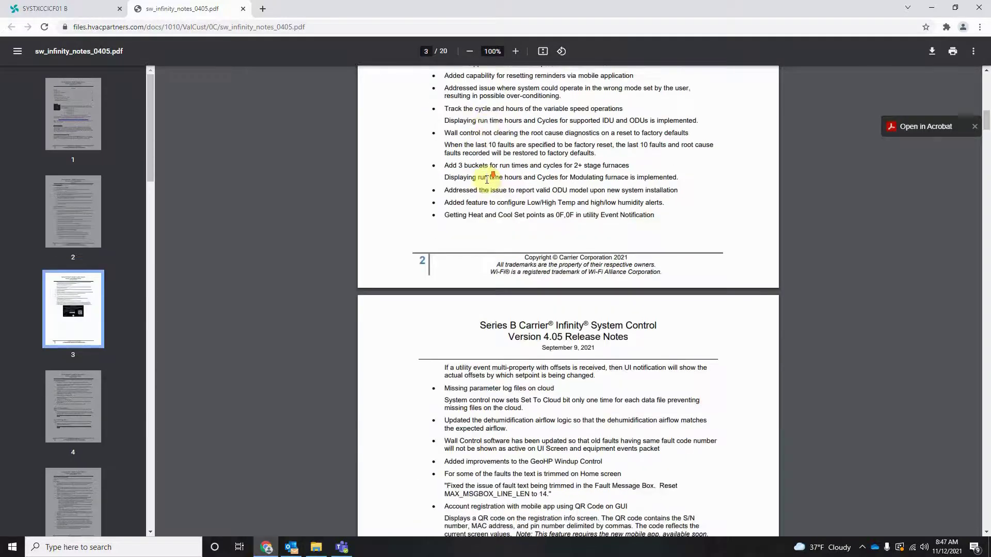
{"action": "scroll", "coordinate": [486, 179], "scroll_direction": "down", "scroll_amount": 4}
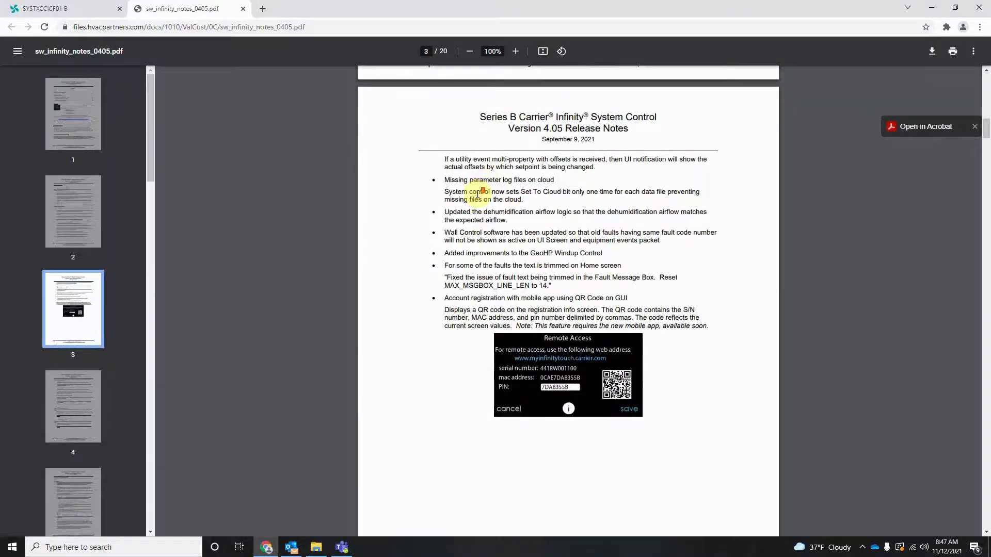
{"action": "scroll", "coordinate": [479, 232], "scroll_direction": "down", "scroll_amount": 3}
{"action": "scroll", "coordinate": [480, 235], "scroll_direction": "down", "scroll_amount": 12}
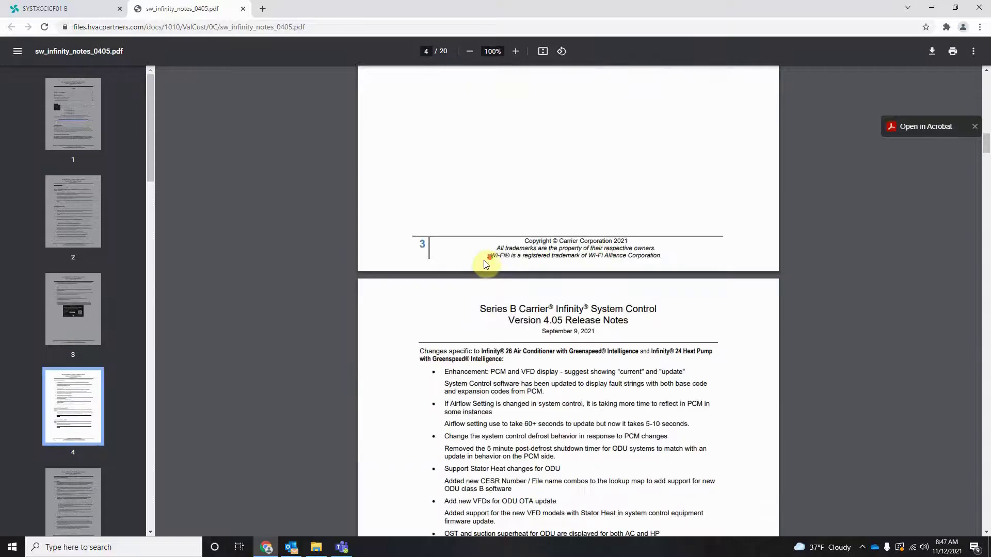
{"action": "scroll", "coordinate": [487, 264], "scroll_direction": "down", "scroll_amount": 20}
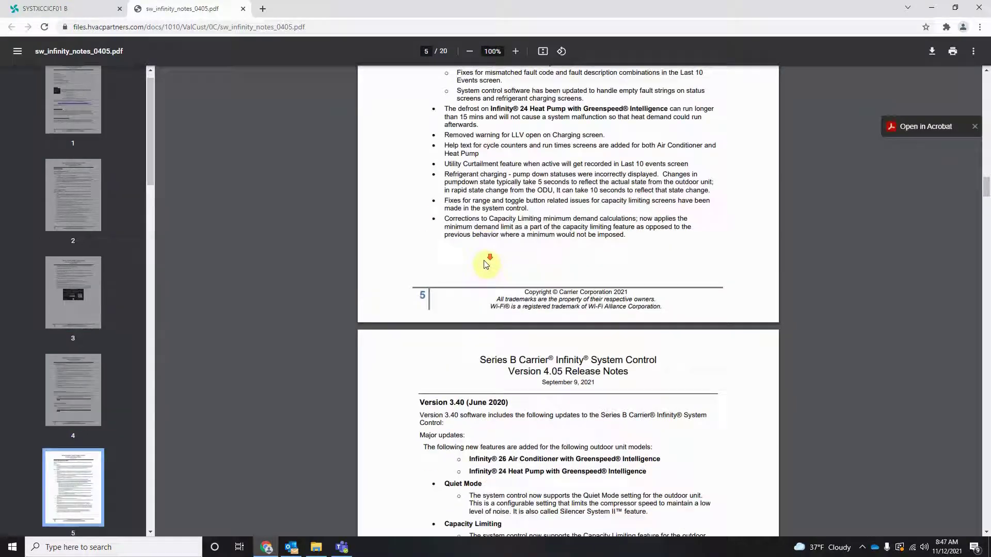
{"action": "scroll", "coordinate": [484, 259], "scroll_direction": "down", "scroll_amount": 20}
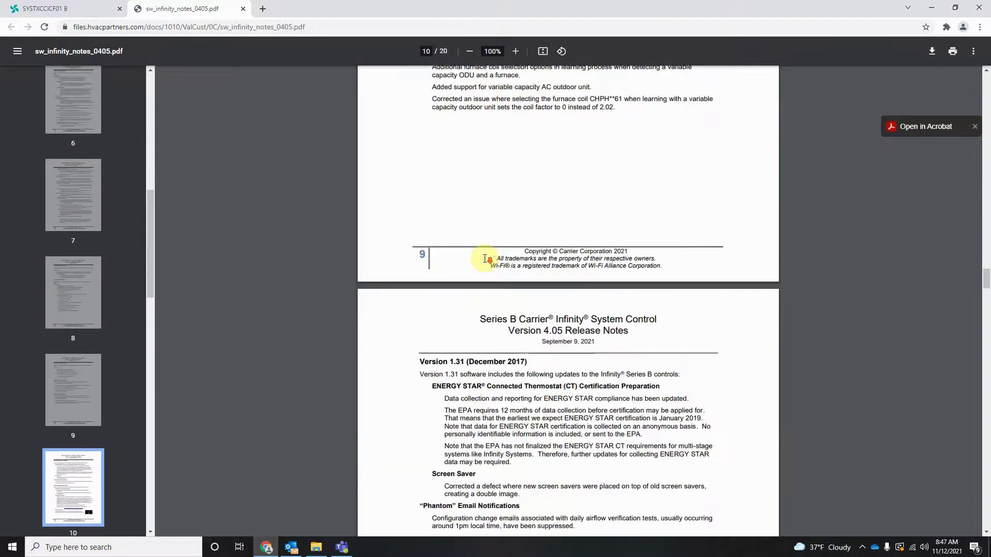
{"action": "scroll", "coordinate": [484, 259], "scroll_direction": "down", "scroll_amount": 20}
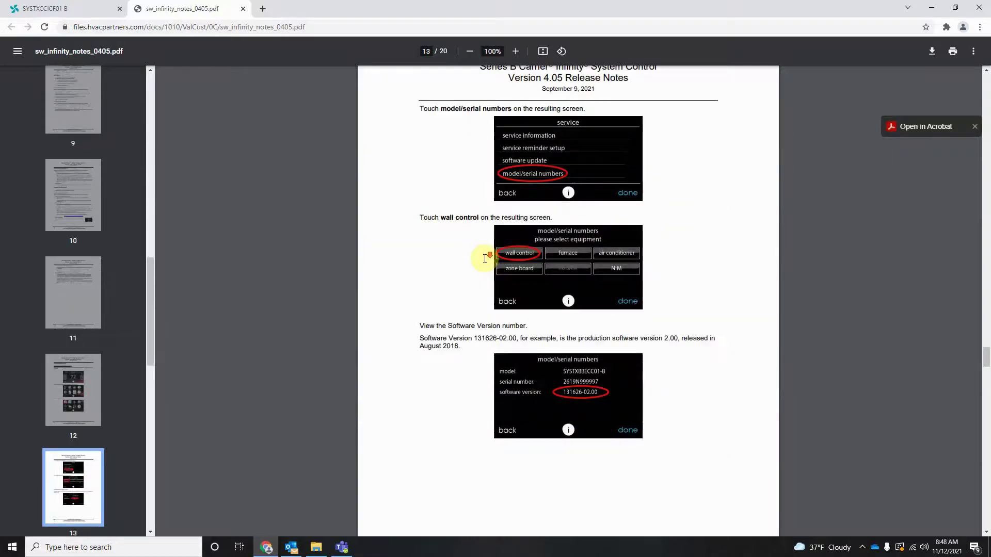
{"action": "scroll", "coordinate": [484, 259], "scroll_direction": "up", "scroll_amount": 20}
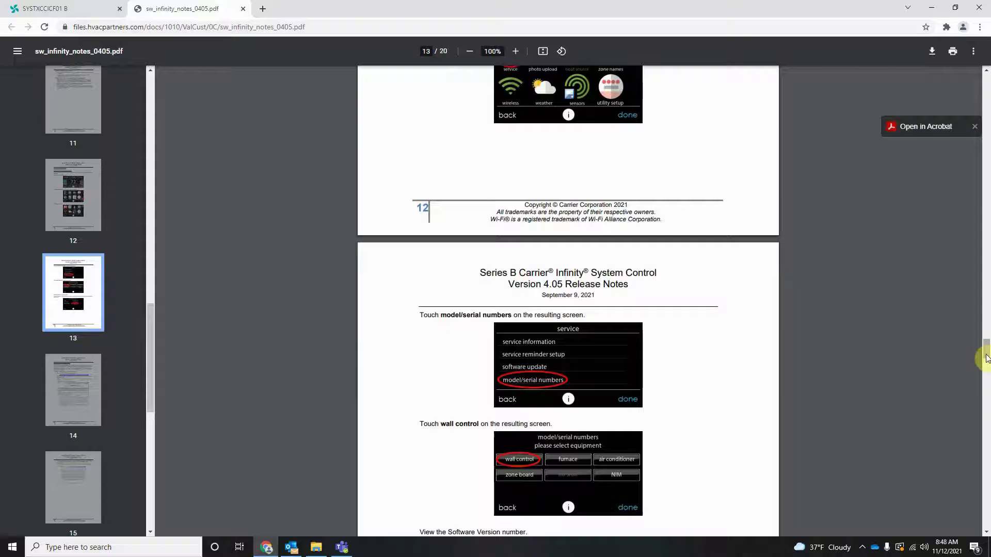
{"action": "left_click_drag", "start_coordinate": [986, 348], "coordinate": [986, 80]}
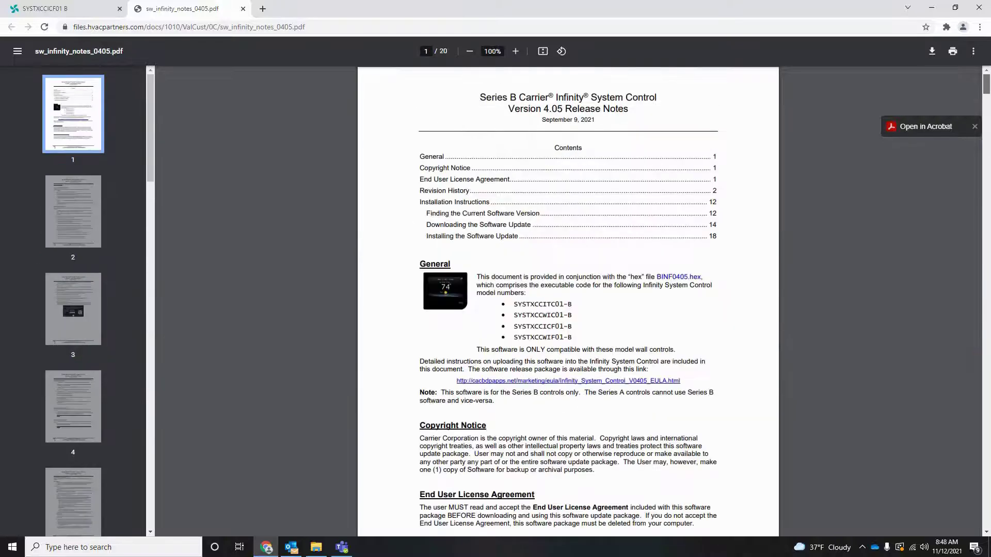
Open the linked EULA, scroll to its end and accept it to get Version_0405_Carrier.zip
{"action": "left_click", "coordinate": [554, 382]}
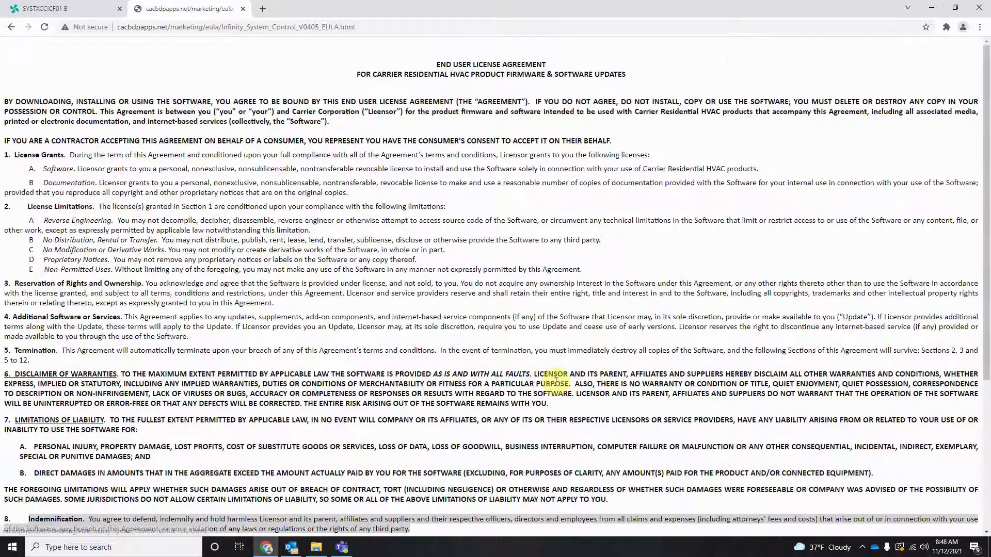
{"action": "scroll", "coordinate": [530, 165], "scroll_direction": "down", "scroll_amount": 5}
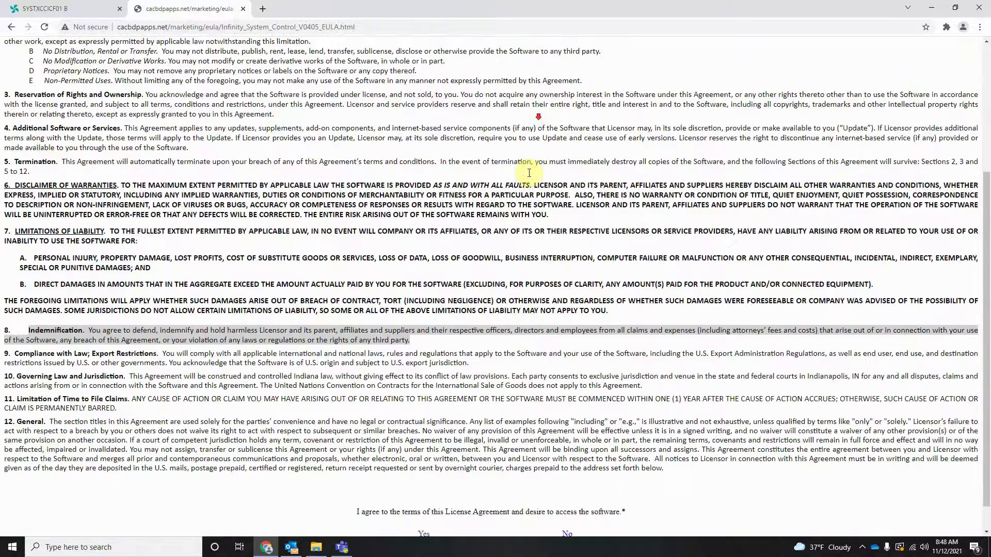
{"action": "left_click", "coordinate": [423, 504]}
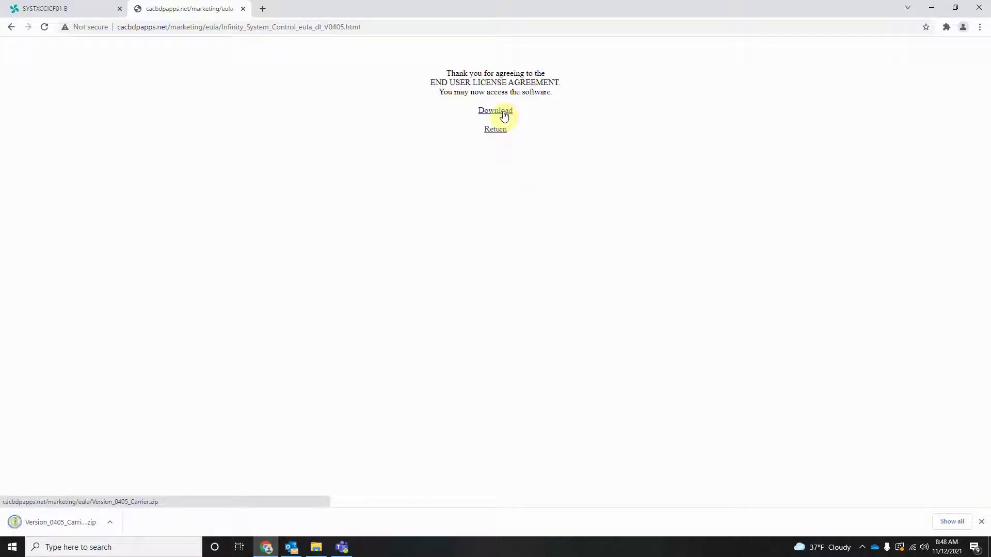
Open the downloaded Version_0405_Carrier.zip, select its TSTAT folder and start Extract all
{"action": "left_click", "coordinate": [64, 527]}
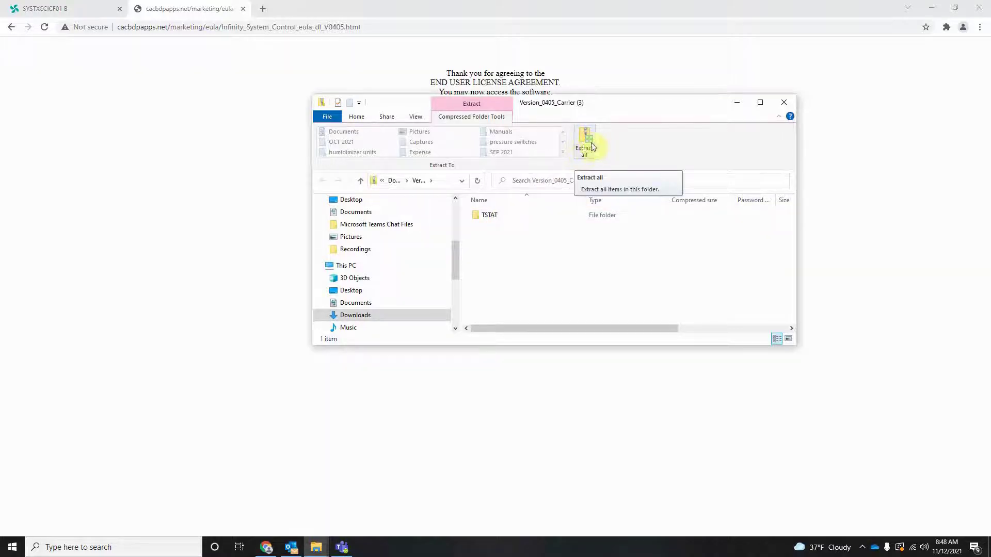
{"action": "left_click", "coordinate": [494, 220]}
{"action": "right_click", "coordinate": [496, 220]}
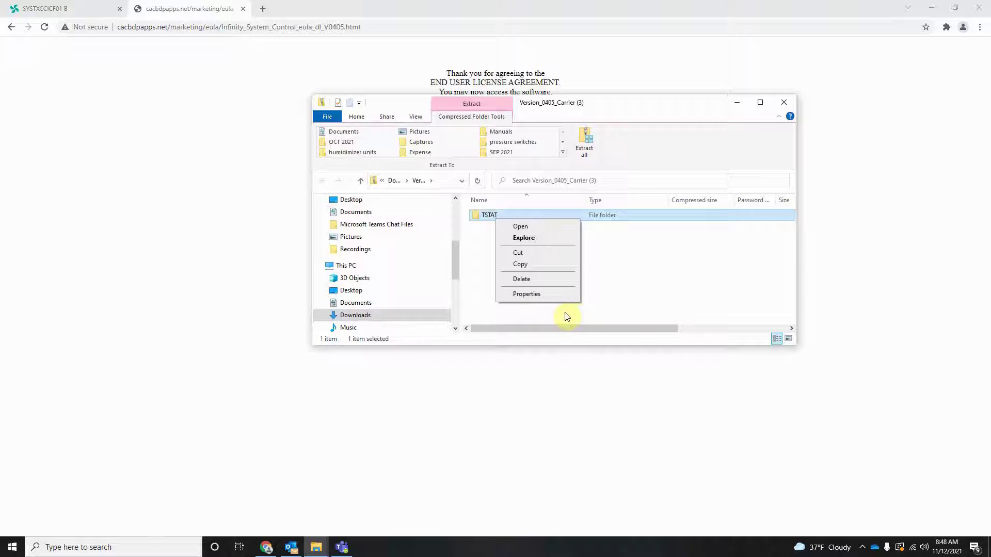
{"action": "left_click", "coordinate": [641, 281]}
{"action": "left_click", "coordinate": [535, 206]}
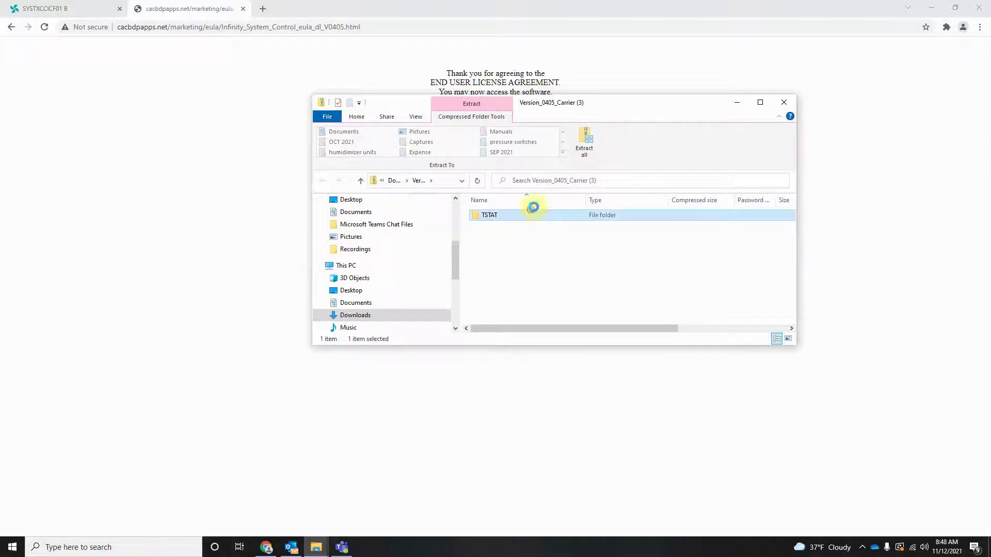
{"action": "left_click", "coordinate": [586, 145]}
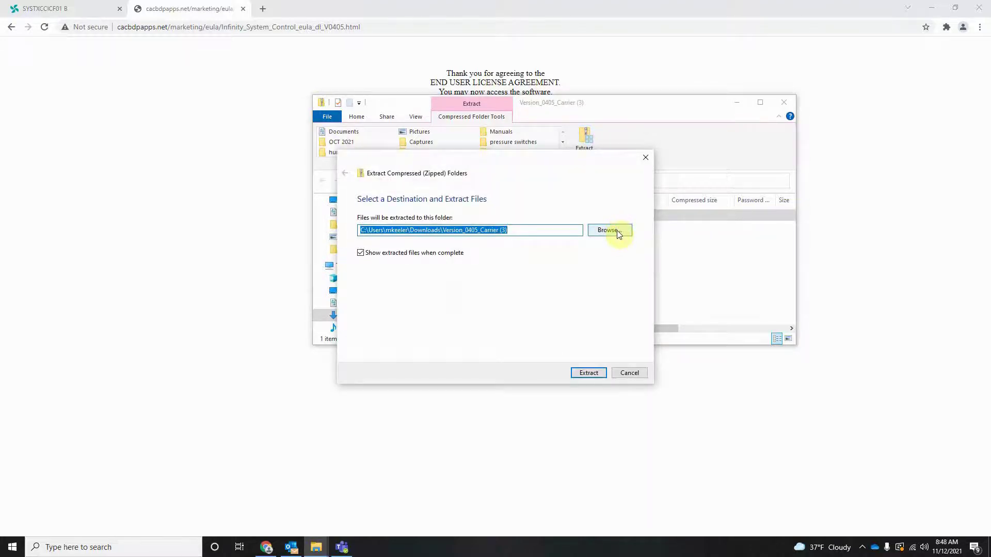
Extract the zip to USB Drive (G:), placing TSTAT beside DCIM, MP_ROOT and PRIVATE
{"action": "left_click", "coordinate": [619, 233]}
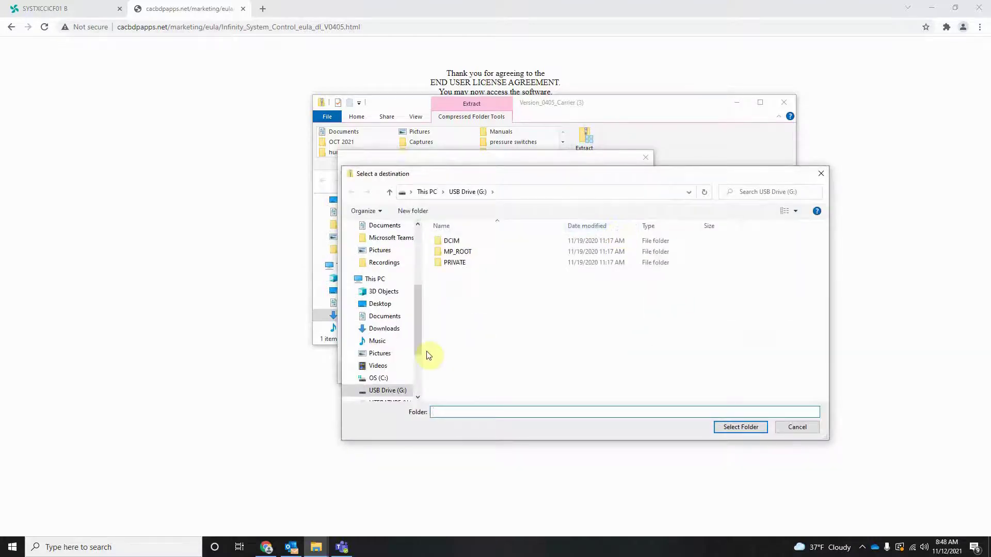
{"action": "left_click", "coordinate": [382, 377]}
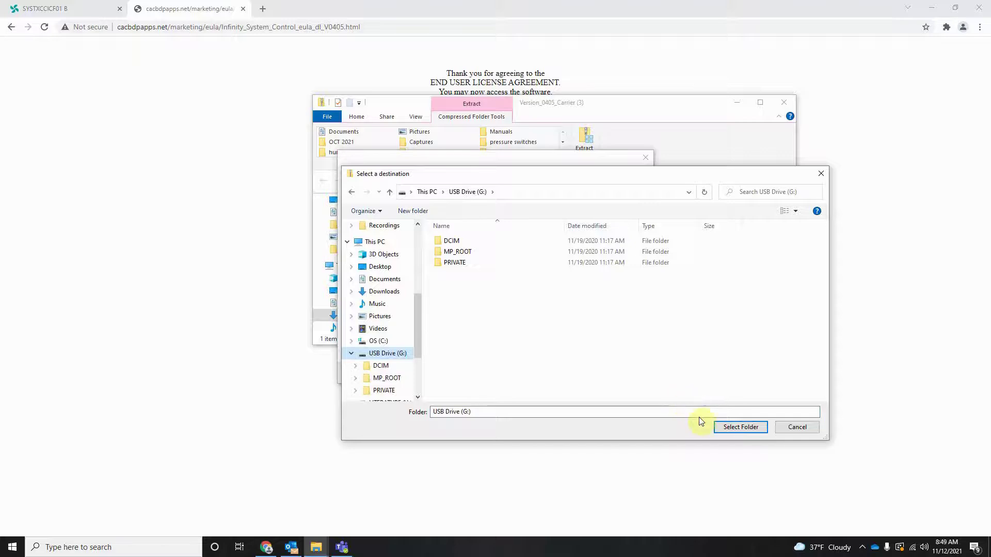
{"action": "left_click", "coordinate": [739, 426]}
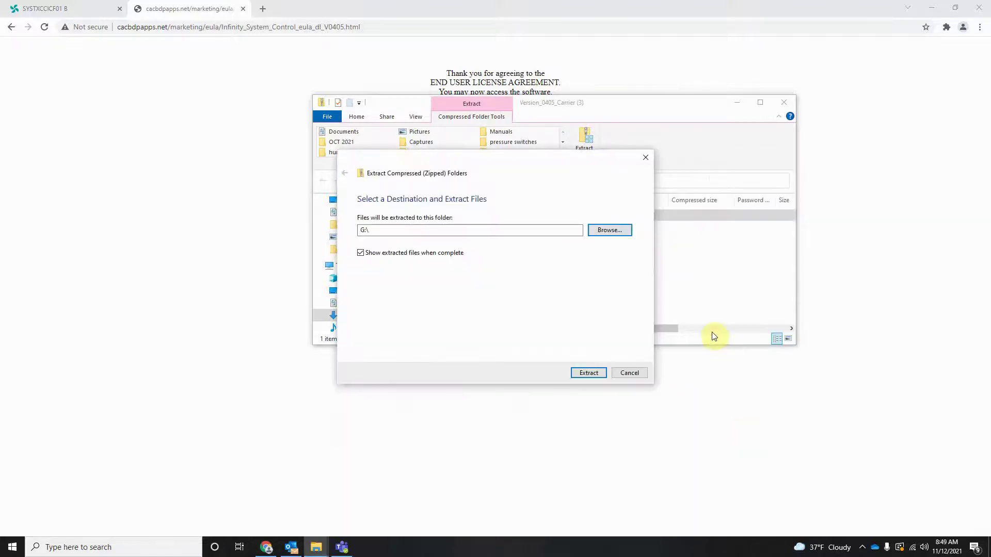
{"action": "left_click", "coordinate": [588, 373]}
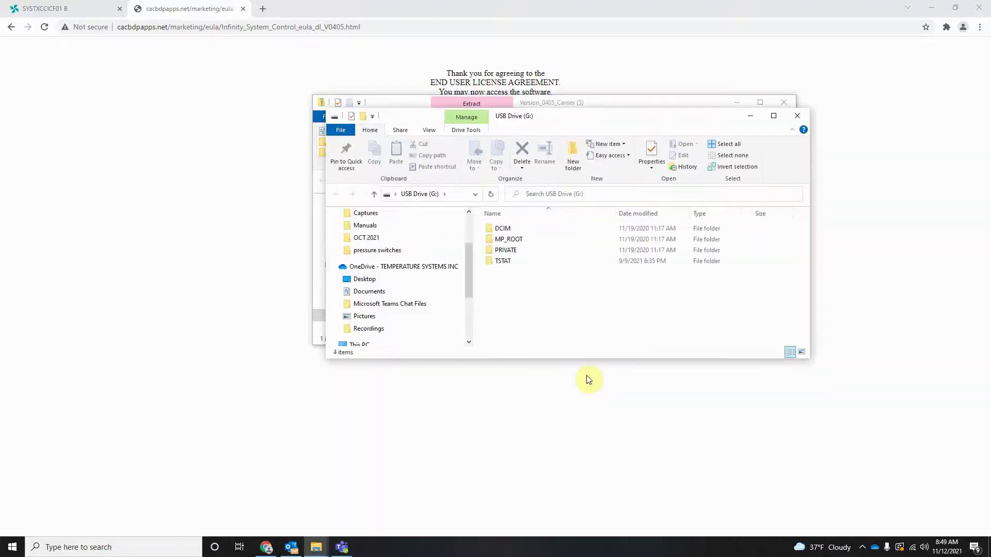
Verify the 7.76 MB TSTAT folder on USB Drive (G:), then eject G:
{"action": "left_click", "coordinate": [504, 262]}
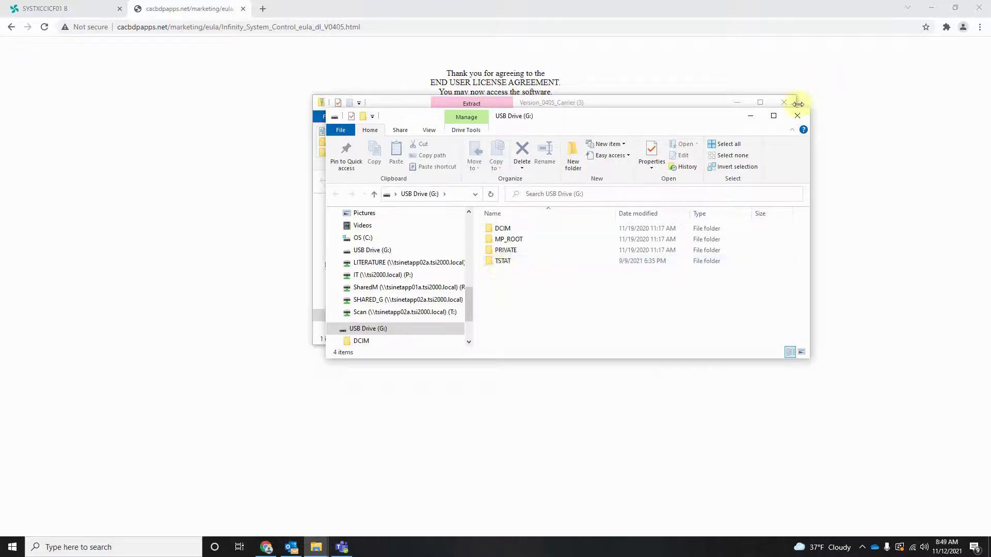
{"action": "right_click", "coordinate": [392, 331]}
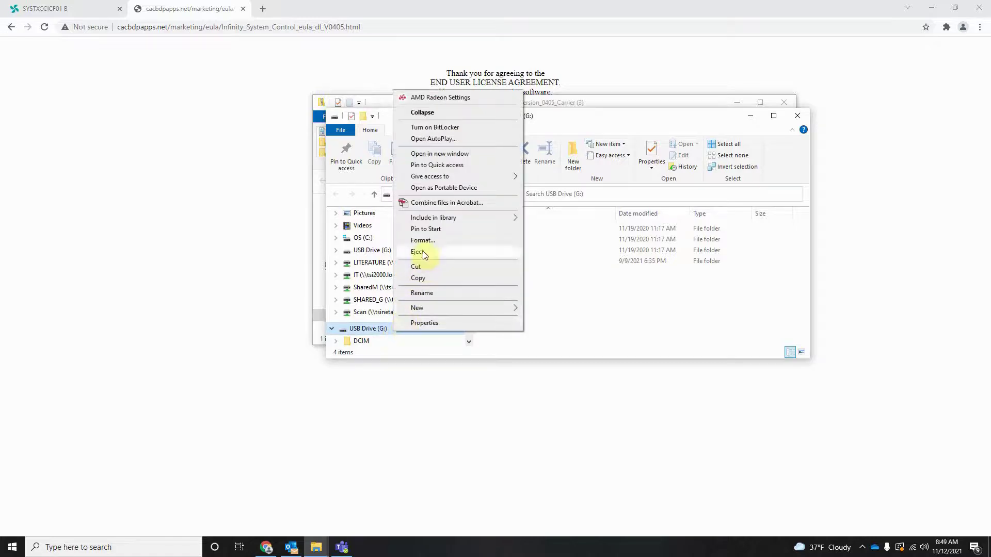
{"action": "left_click", "coordinate": [418, 251]}
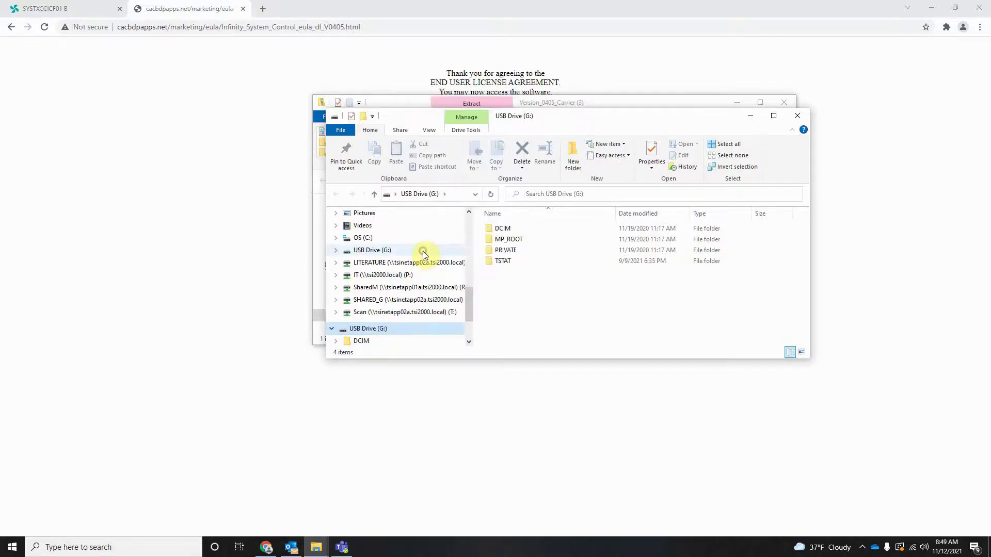